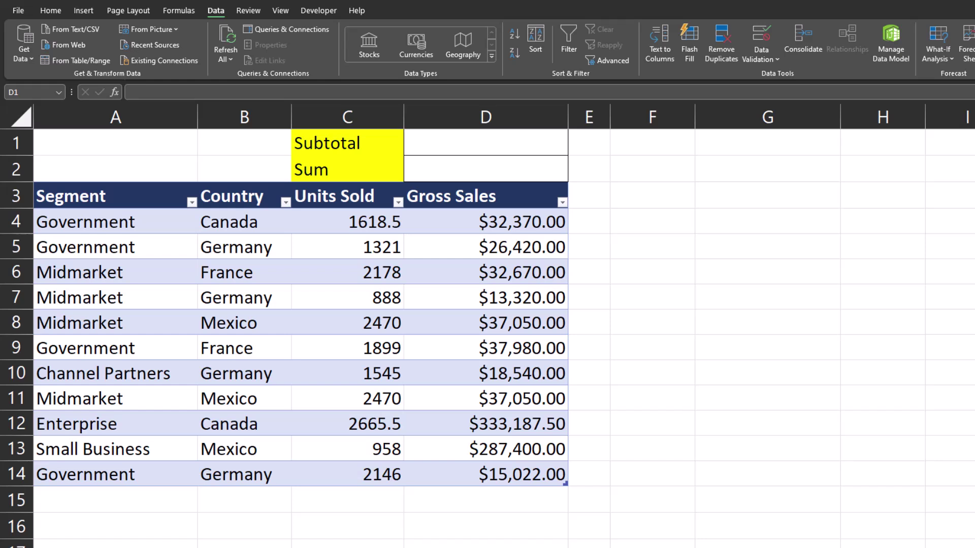
- Enter =SUM(Table1[Gross Sales]) in D2 so it totals the Gross Sales column, $871,009.50
double_click(489, 168)
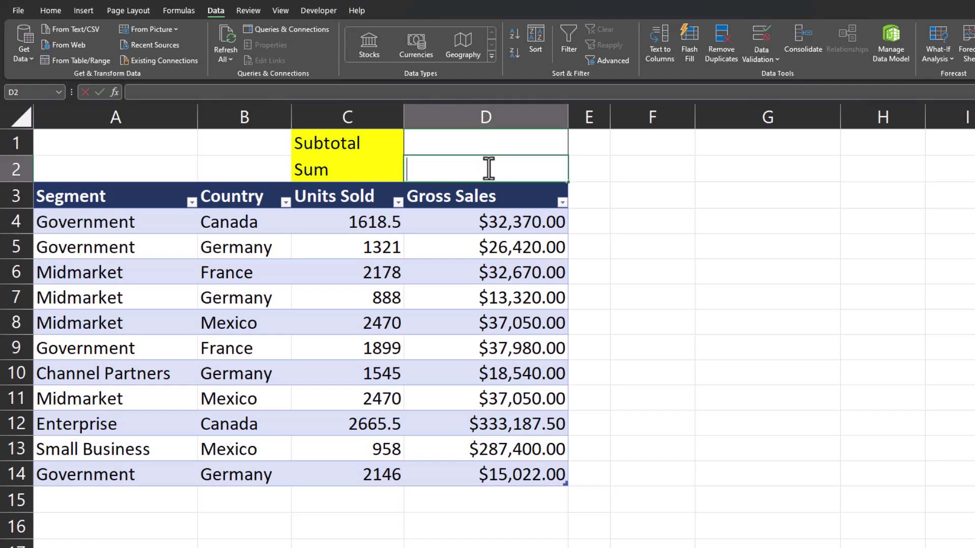
text(=sum)
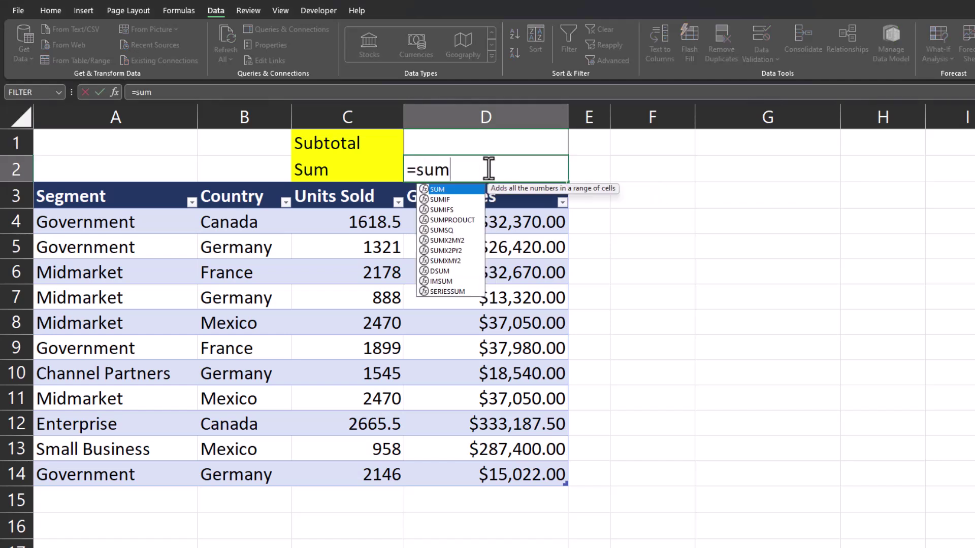
double_click(469, 188)
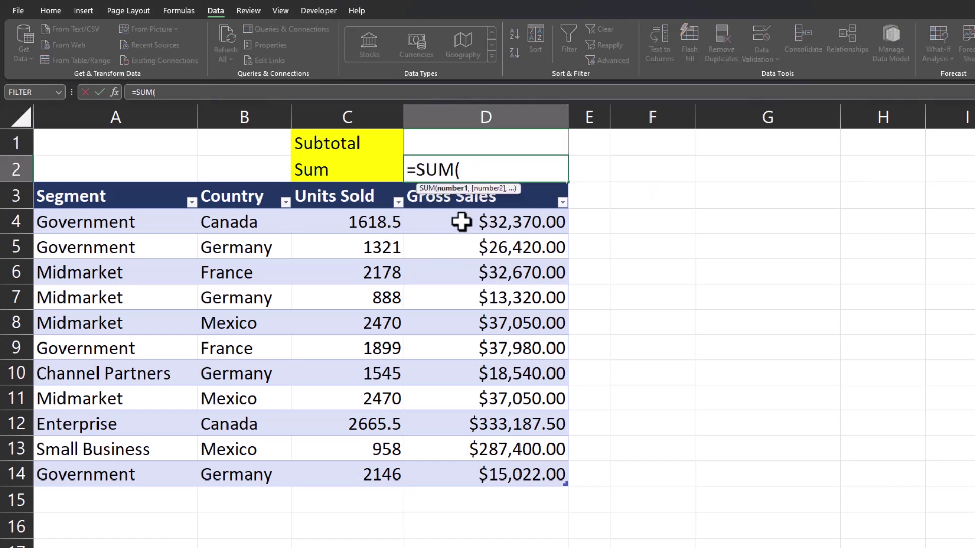
drag(459, 220, 455, 466)
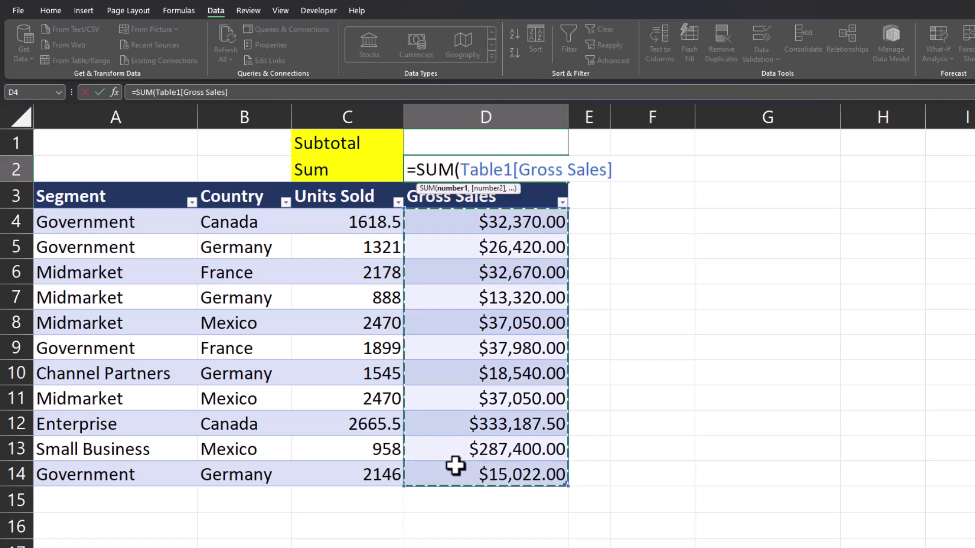
key(Return)
- Start a =SUBTOTAL( formula in cell D1
click(544, 138)
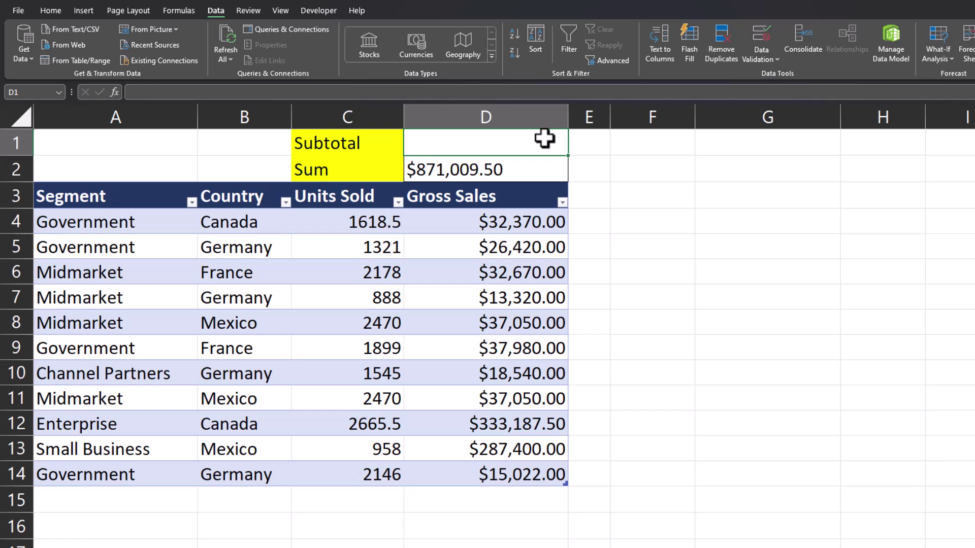
text(=s)
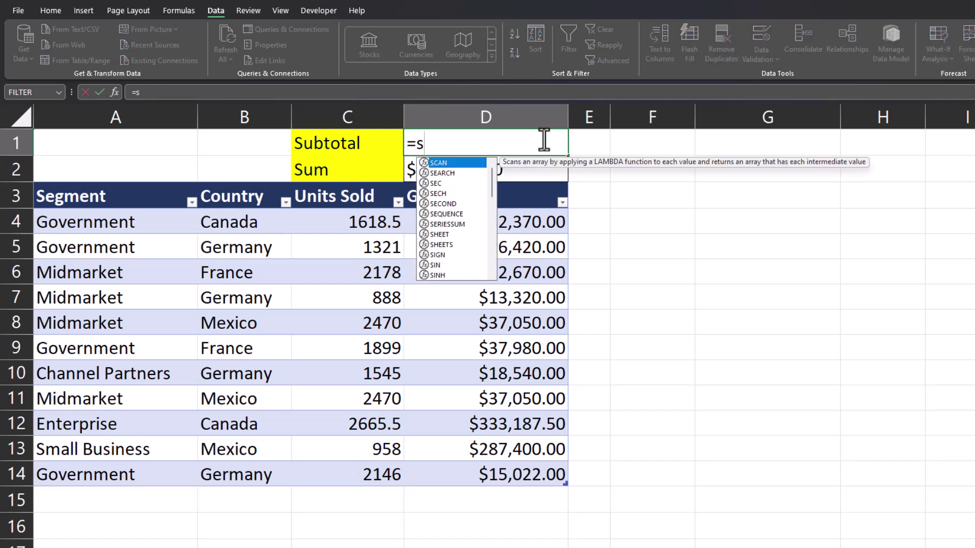
text(ubt)
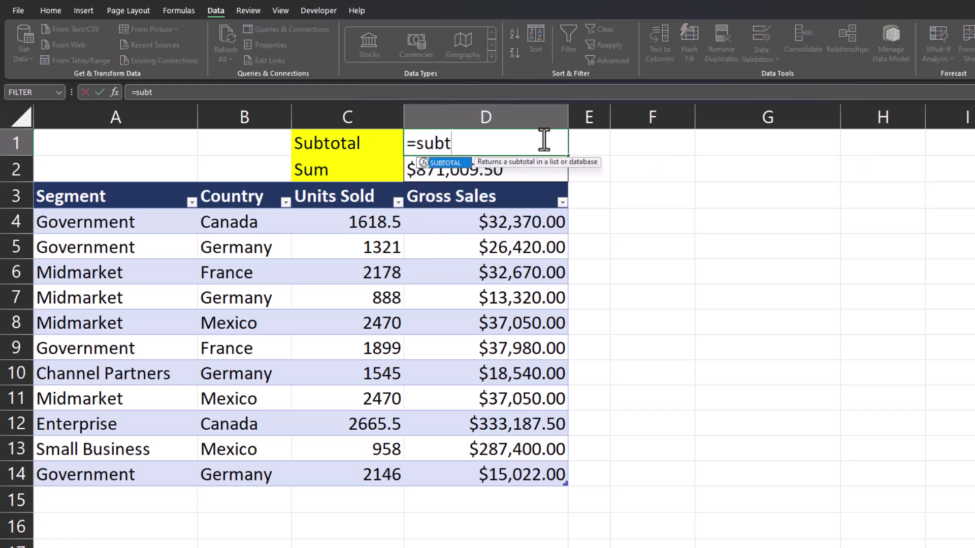
double_click(459, 163)
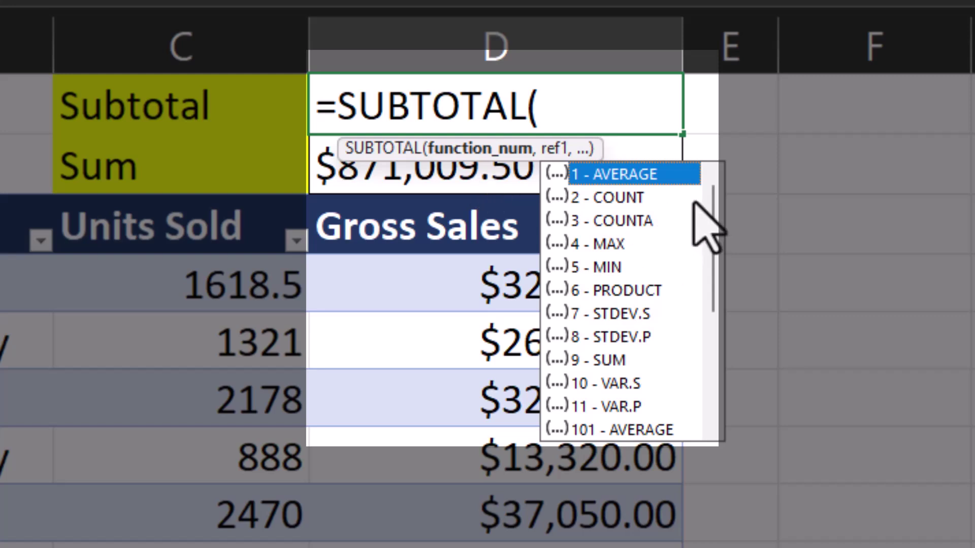
- Browse SUBTOTAL's function_num choices, pointing out 9 - SUM and 109 - SUM
scroll(694, 203, down, 3)
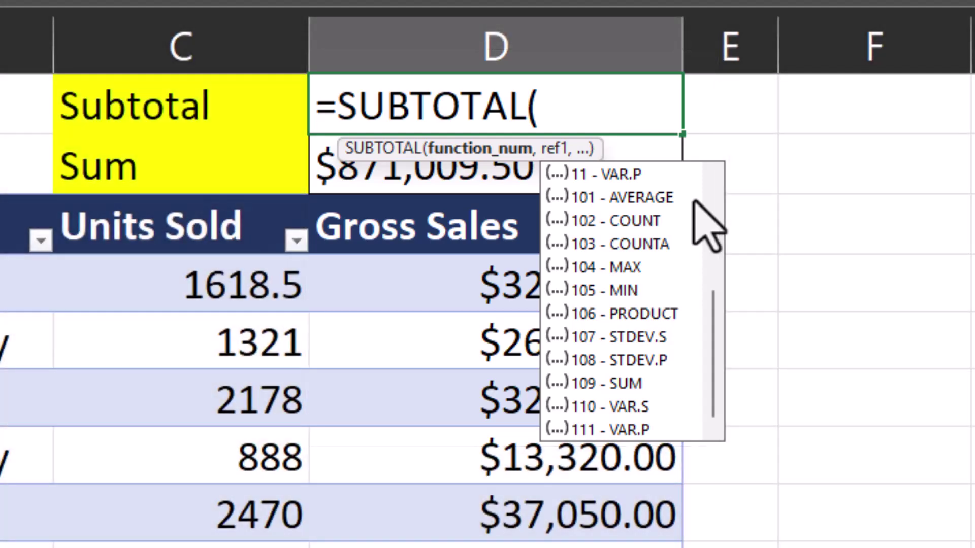
scroll(695, 203, up, 2)
scroll(708, 224, up, 2)
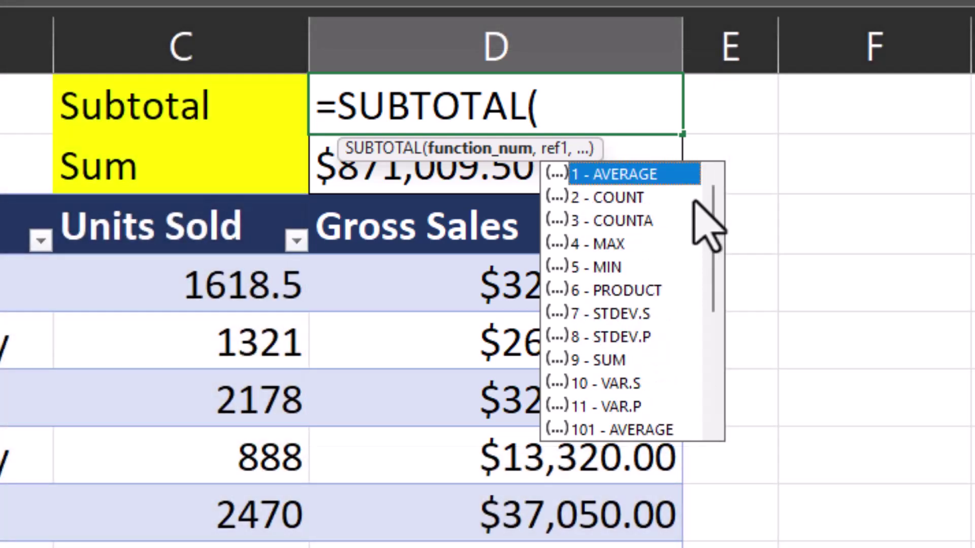
click(684, 362)
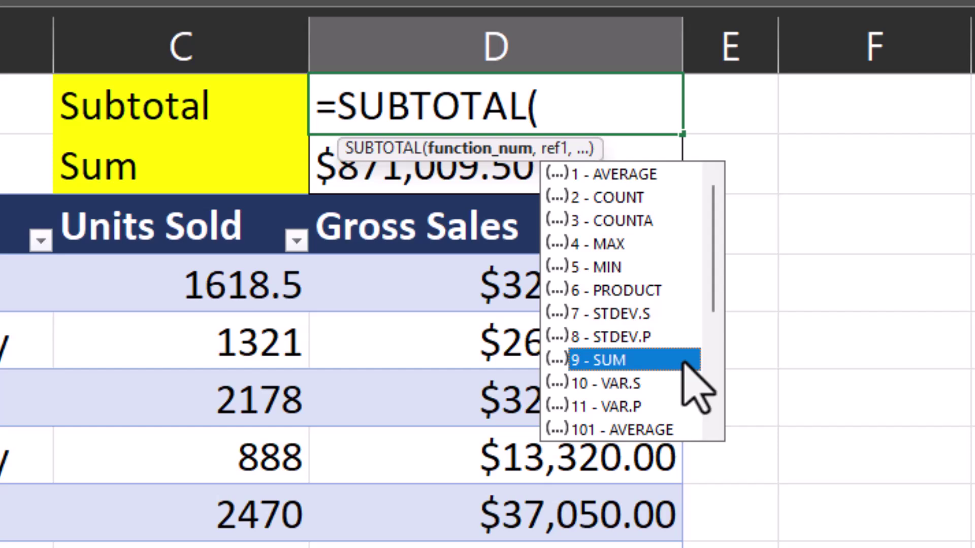
scroll(685, 361, down, 4)
click(680, 382)
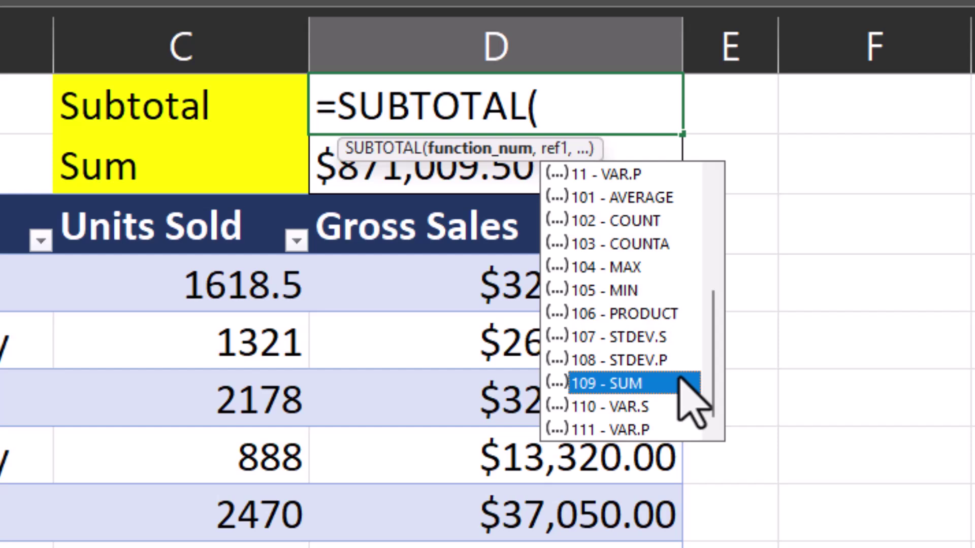
scroll(680, 378, up, 4)
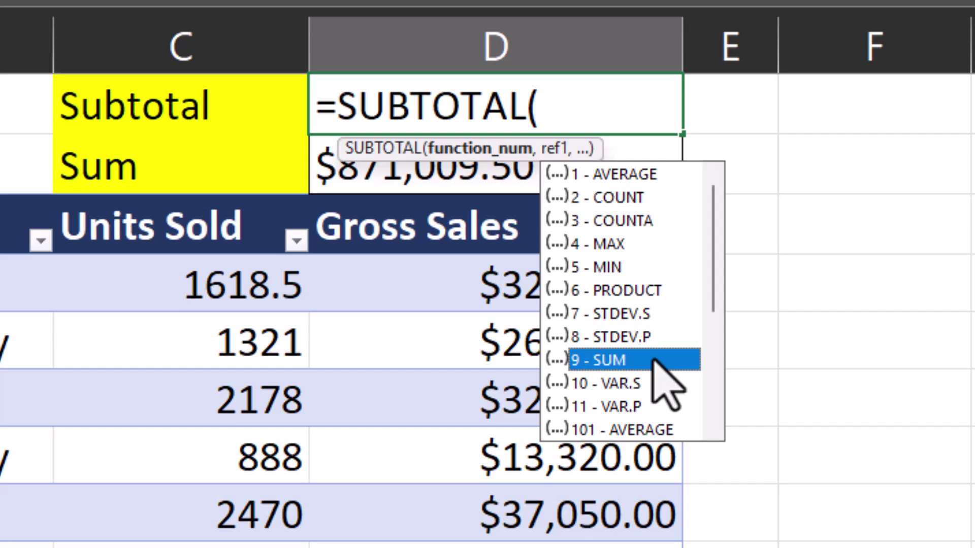
- Complete D1 as =SUBTOTAL(9,Table1[Gross Sales]), which also shows $871,009.50
double_click(634, 361)
text(,)
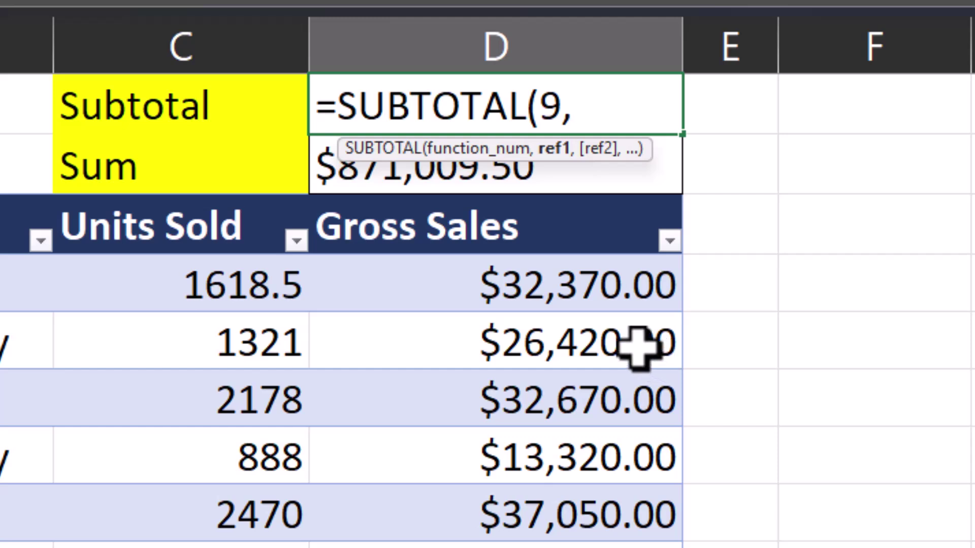
drag(448, 286, 437, 547)
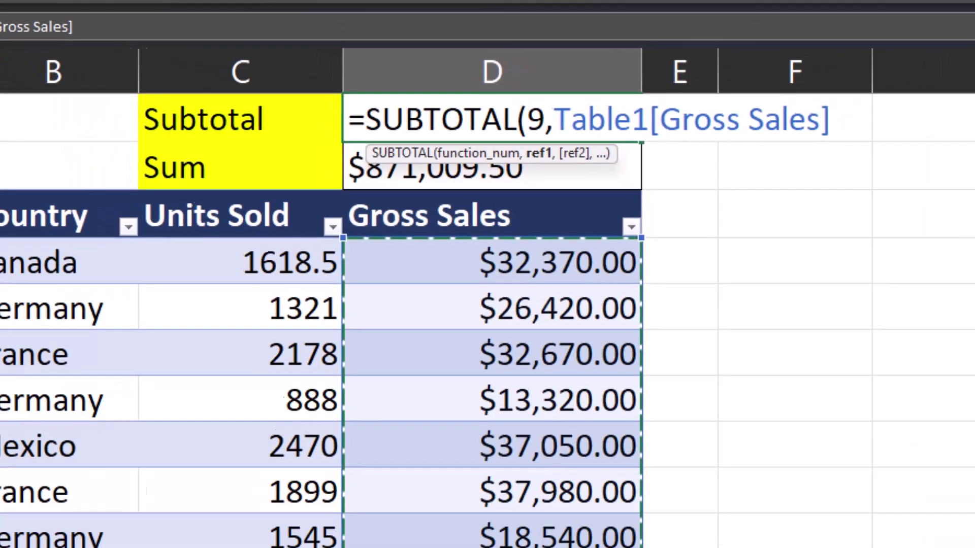
key(Return)
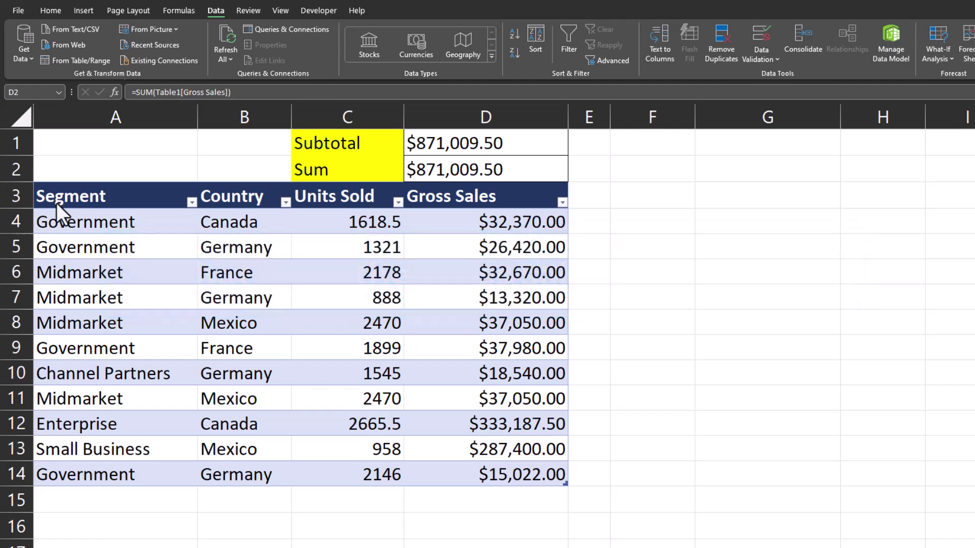
- Filter the Country column to Canada only, then select cell B12 in the table
click(285, 203)
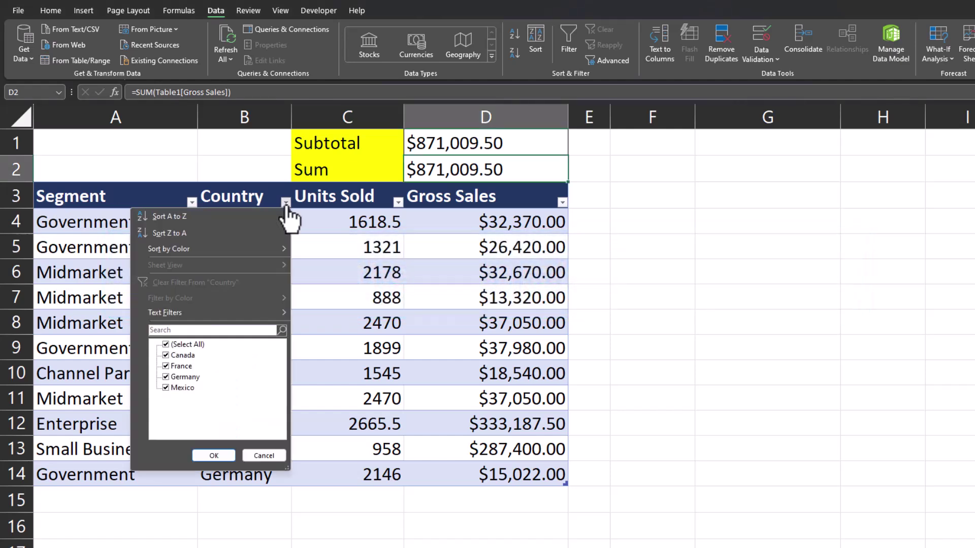
click(197, 346)
click(194, 355)
click(213, 455)
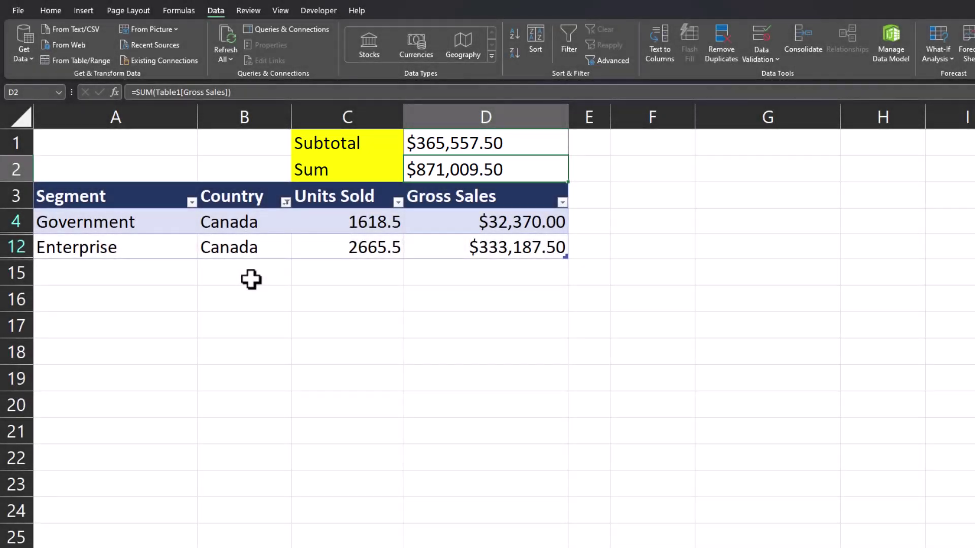
click(278, 247)
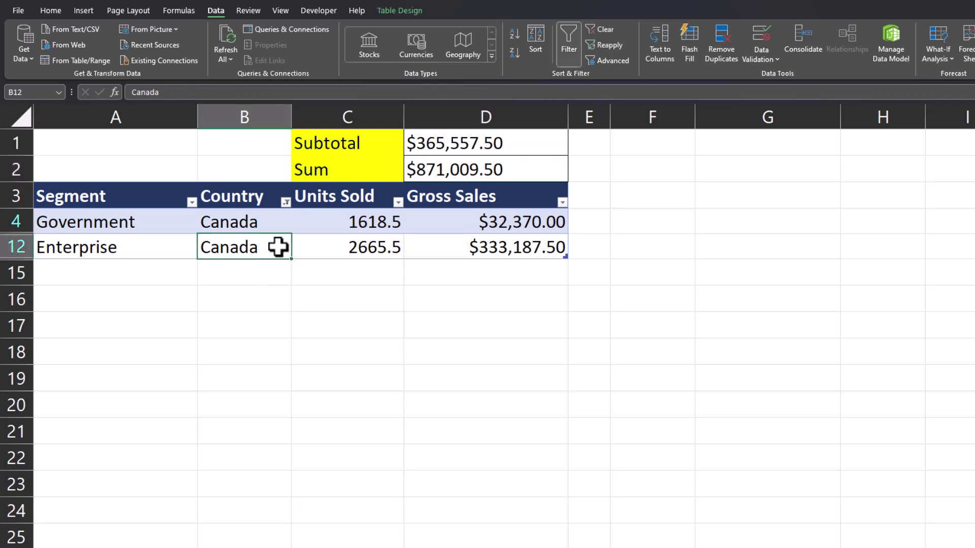
- Clear the table filter and hide Enterprise row 12; the Subtotal stays $871,009.50
key(alt+a)
key(c)
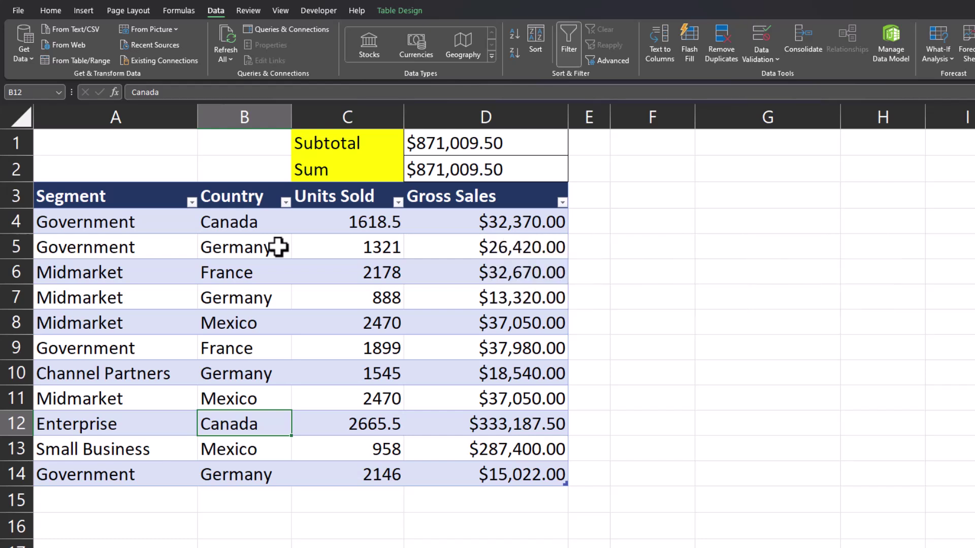
key(Up)
key(Up)
key(Up)
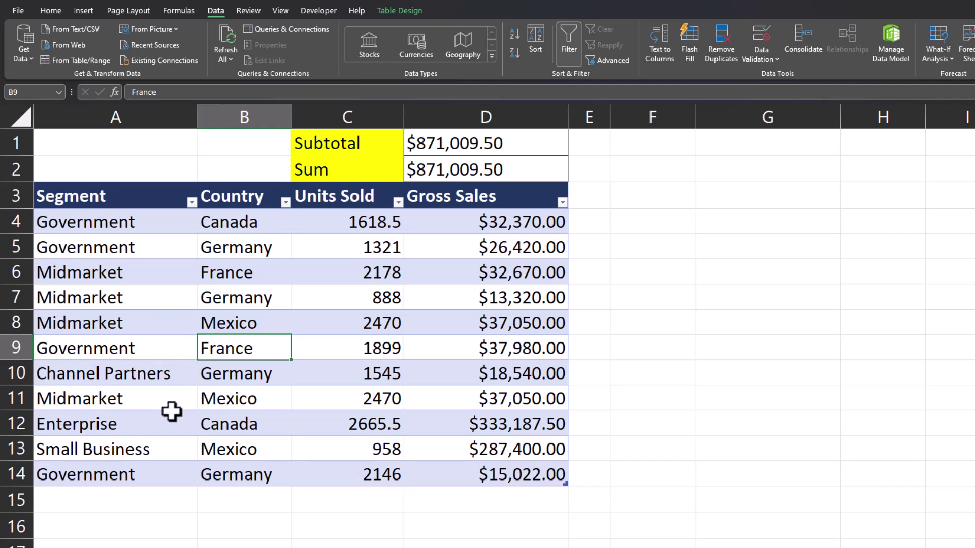
right_click(32, 430)
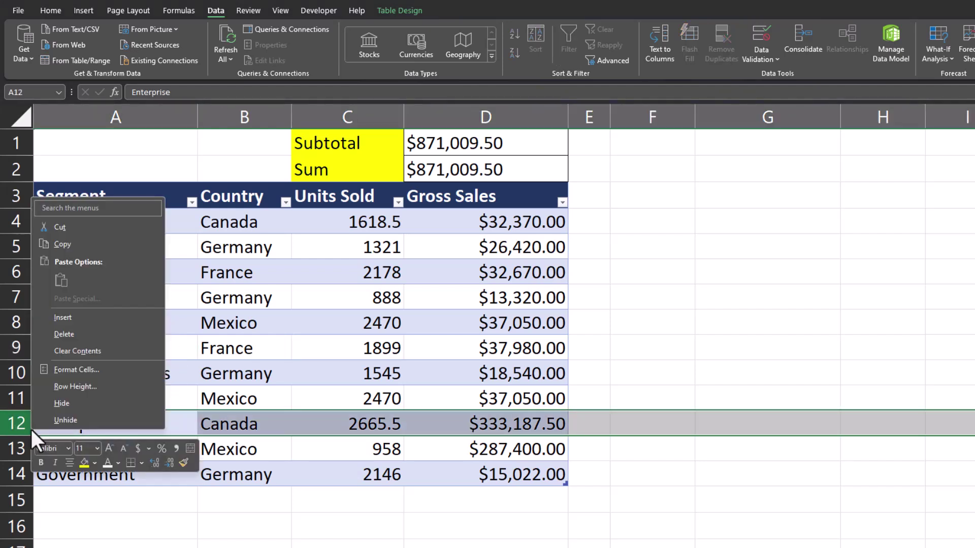
click(68, 404)
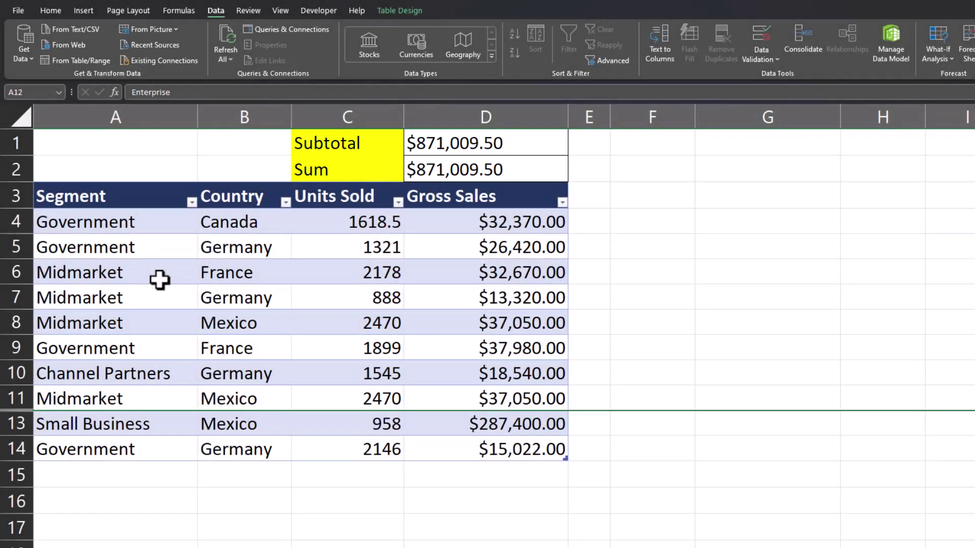
- Change D1 to =SUBTOTAL(109,Table1[Gross Sales]) and bring hidden row 12 back
click(451, 152)
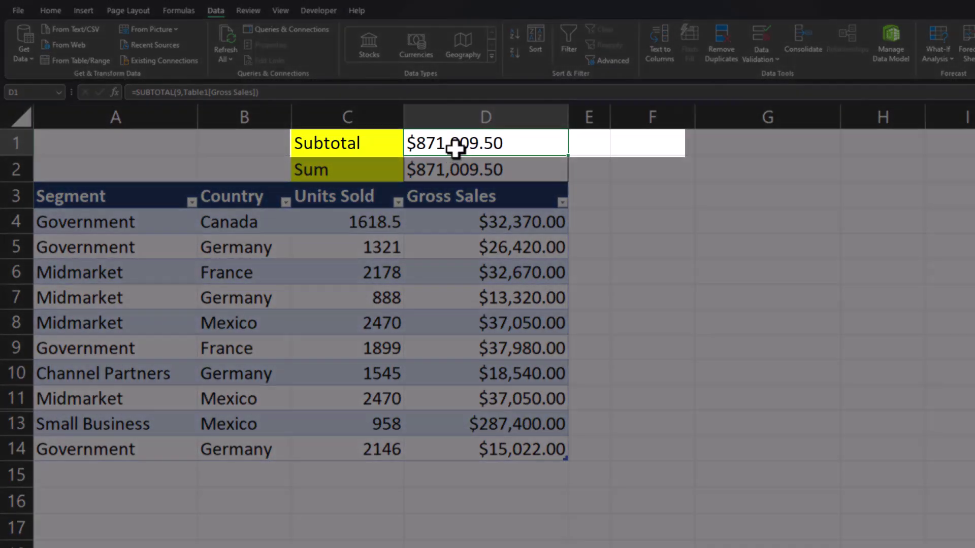
double_click(450, 150)
click(506, 144)
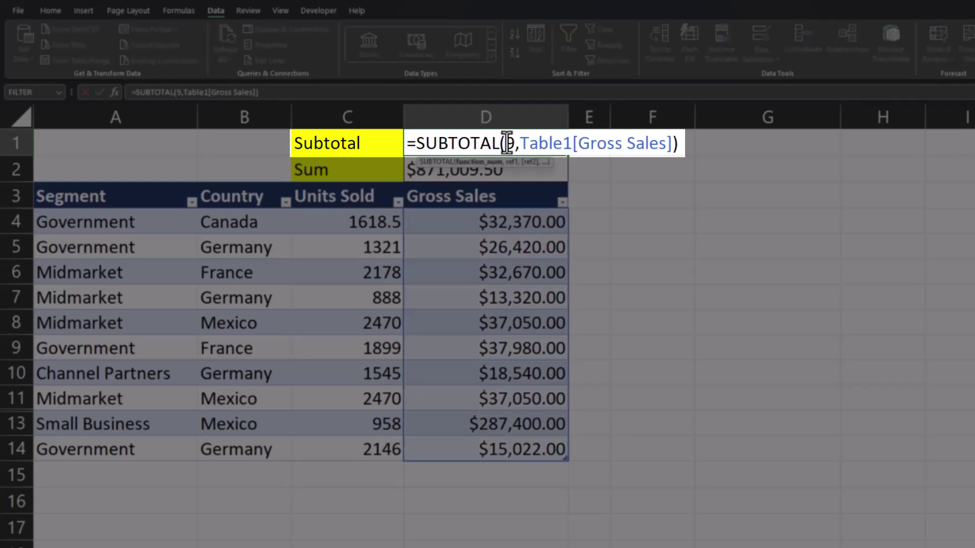
text(10)
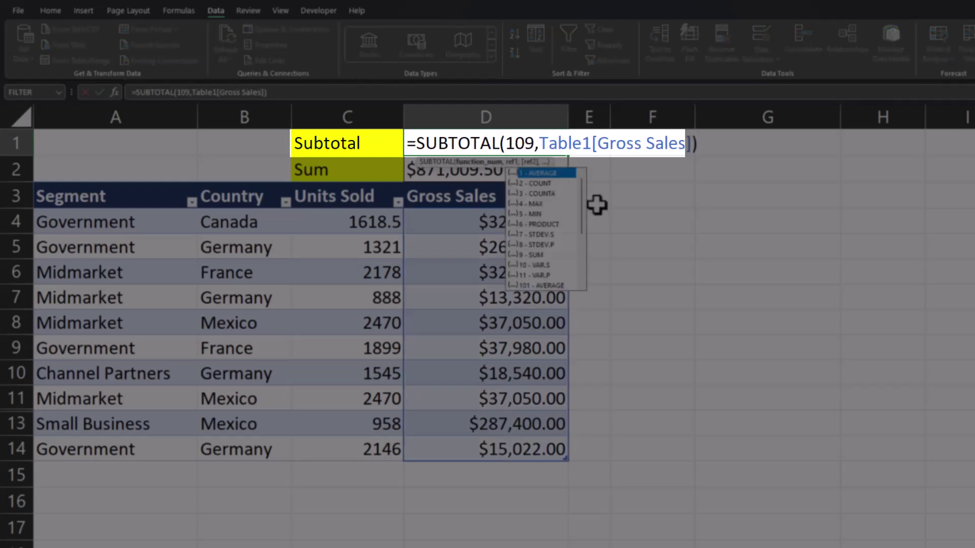
key(Return)
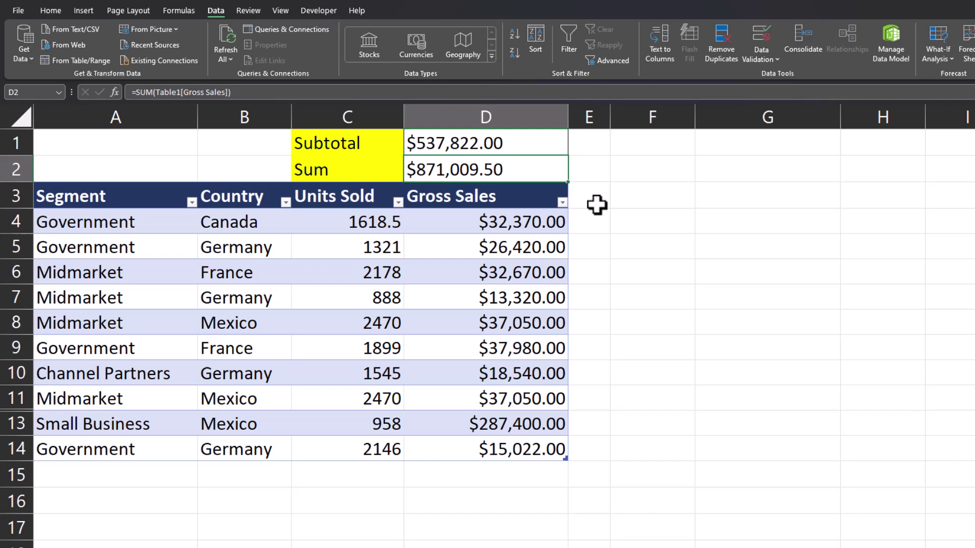
click(415, 146)
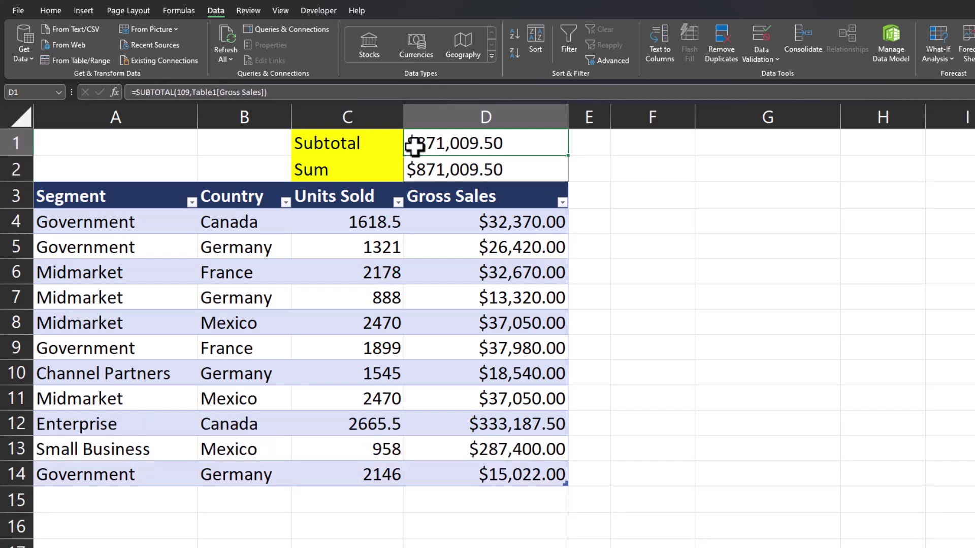
- Revert D1's formula from 109 to =SUBTOTAL(9,Table1[Gross Sales]), still $871,009.50
double_click(417, 145)
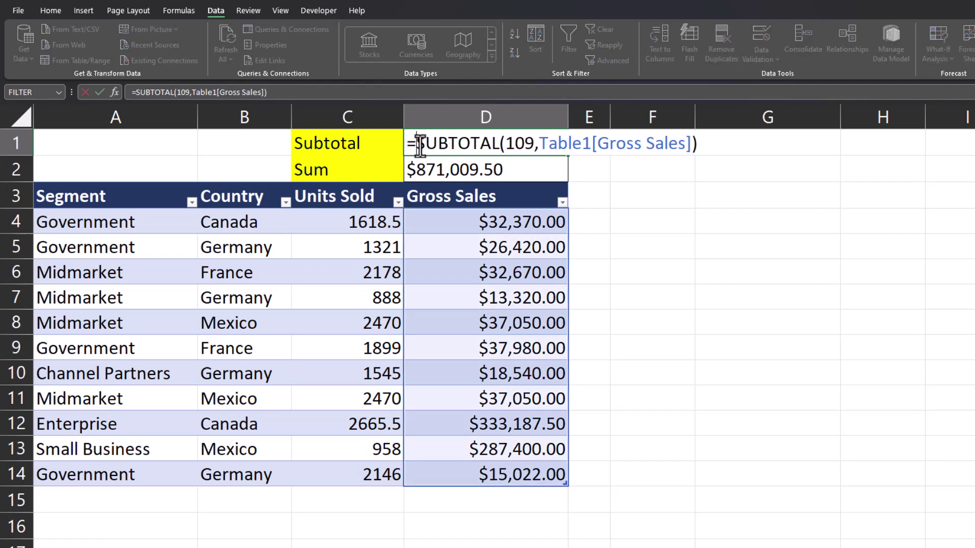
click(526, 147)
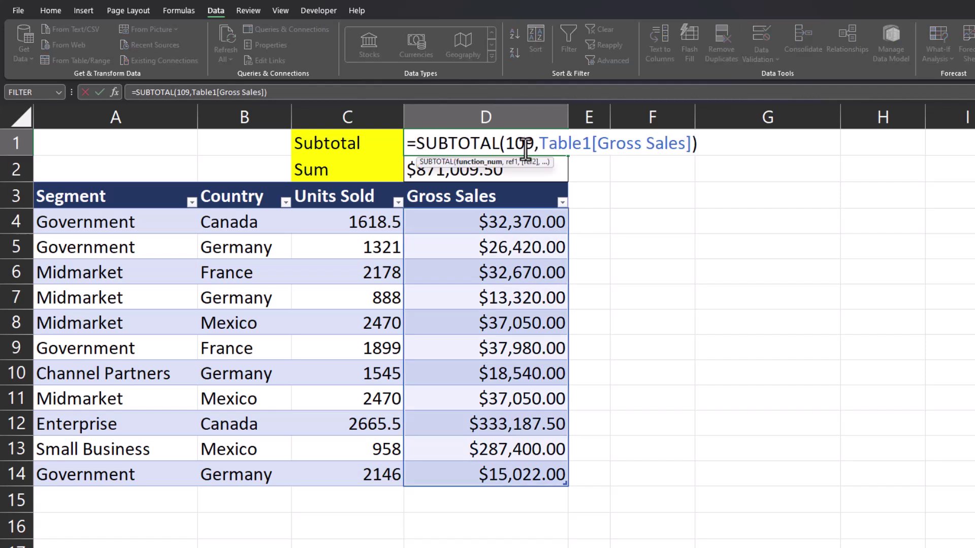
key(BackSpace)
key(BackSpace)
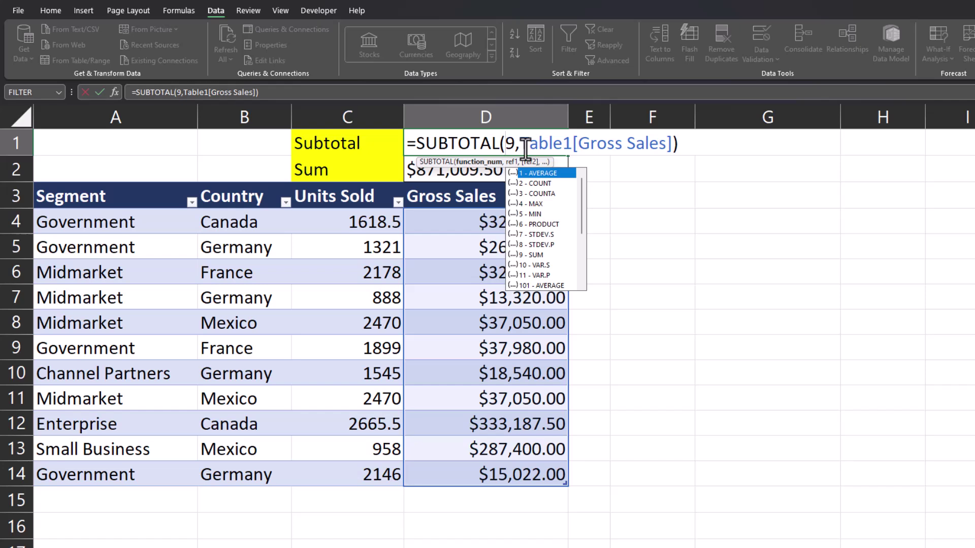
key(Return)
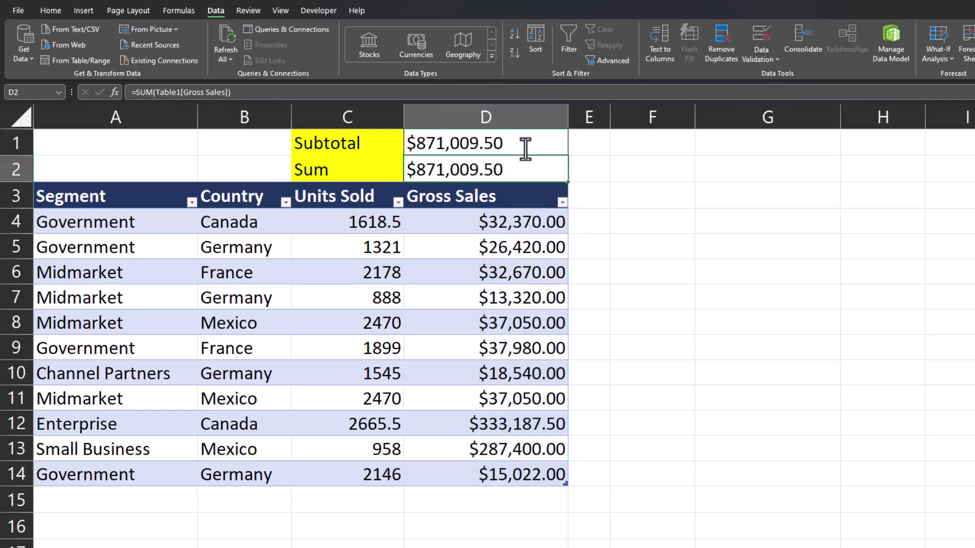
- Filter Country to Canada only, dropping the Subtotal to $365,557.50
click(285, 202)
click(187, 344)
click(190, 354)
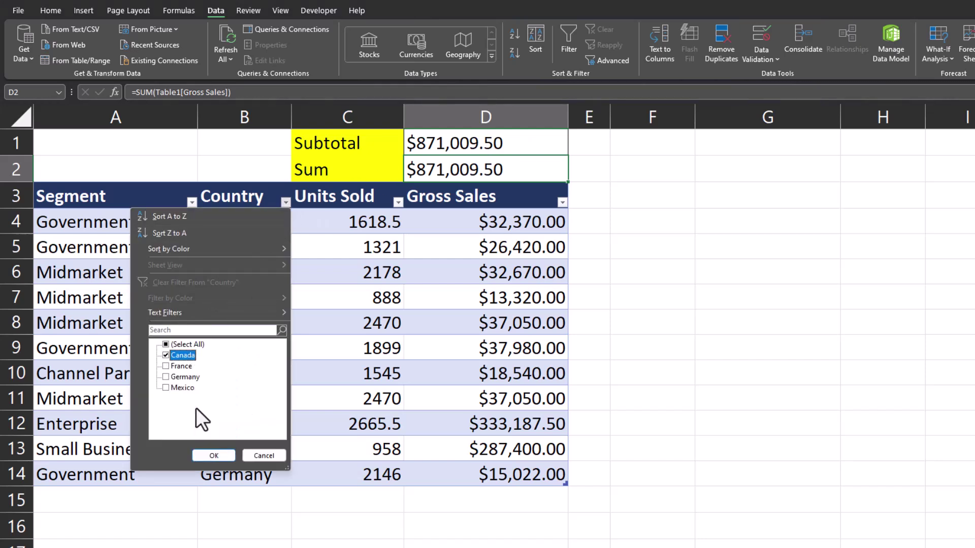
click(210, 456)
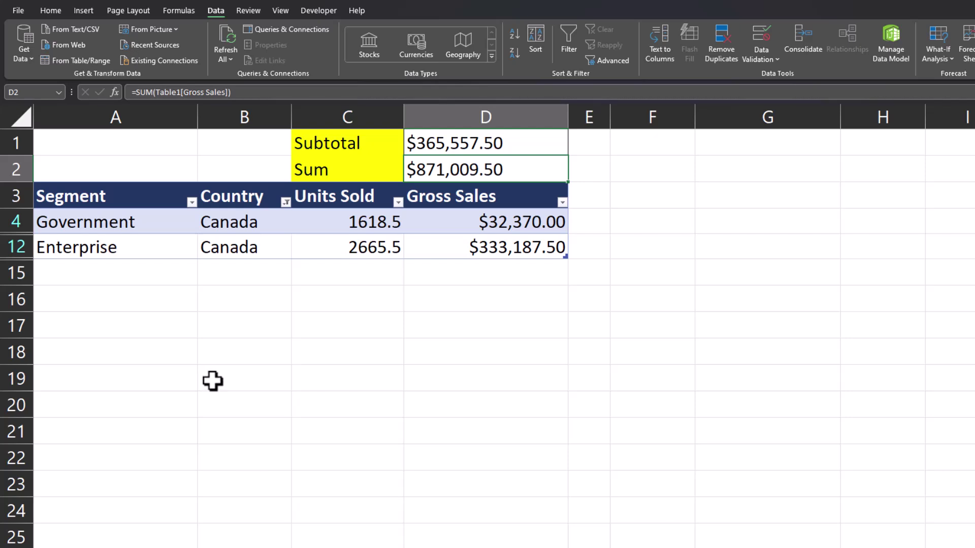
- Hide Government row 4, leaving the Subtotal at $333,187.50
right_click(31, 224)
click(93, 433)
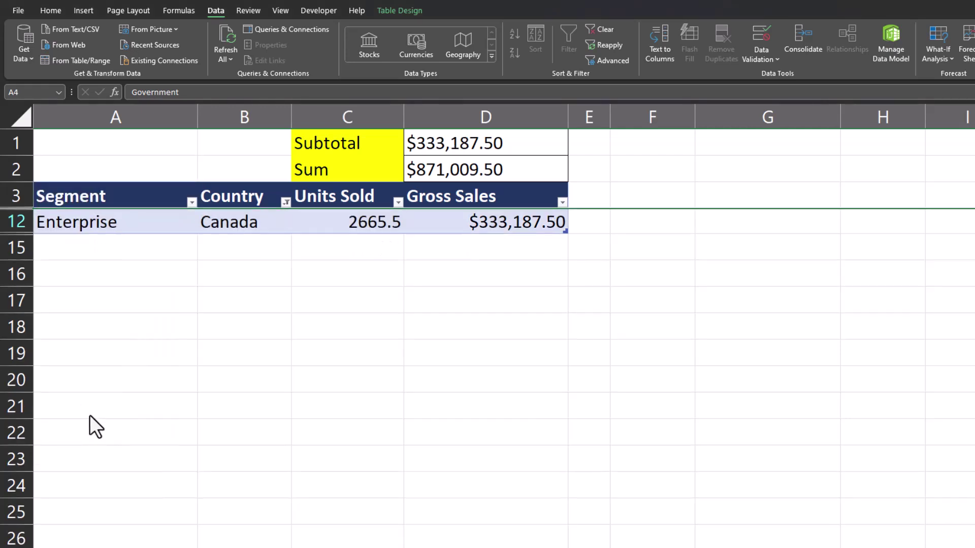